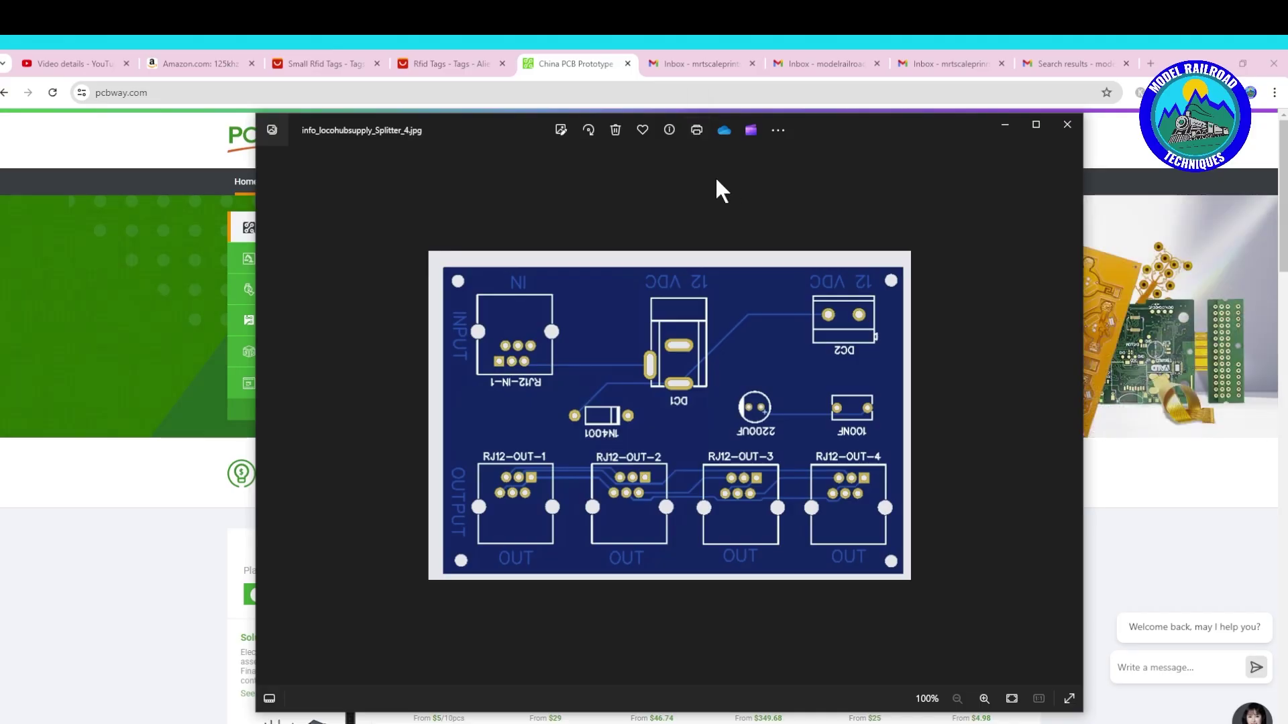
# Put away the splitter board picture and open the instant quote form for a PCB prototype.
pyautogui.moveTo(838, 124); pyautogui.dragTo(824, 234)
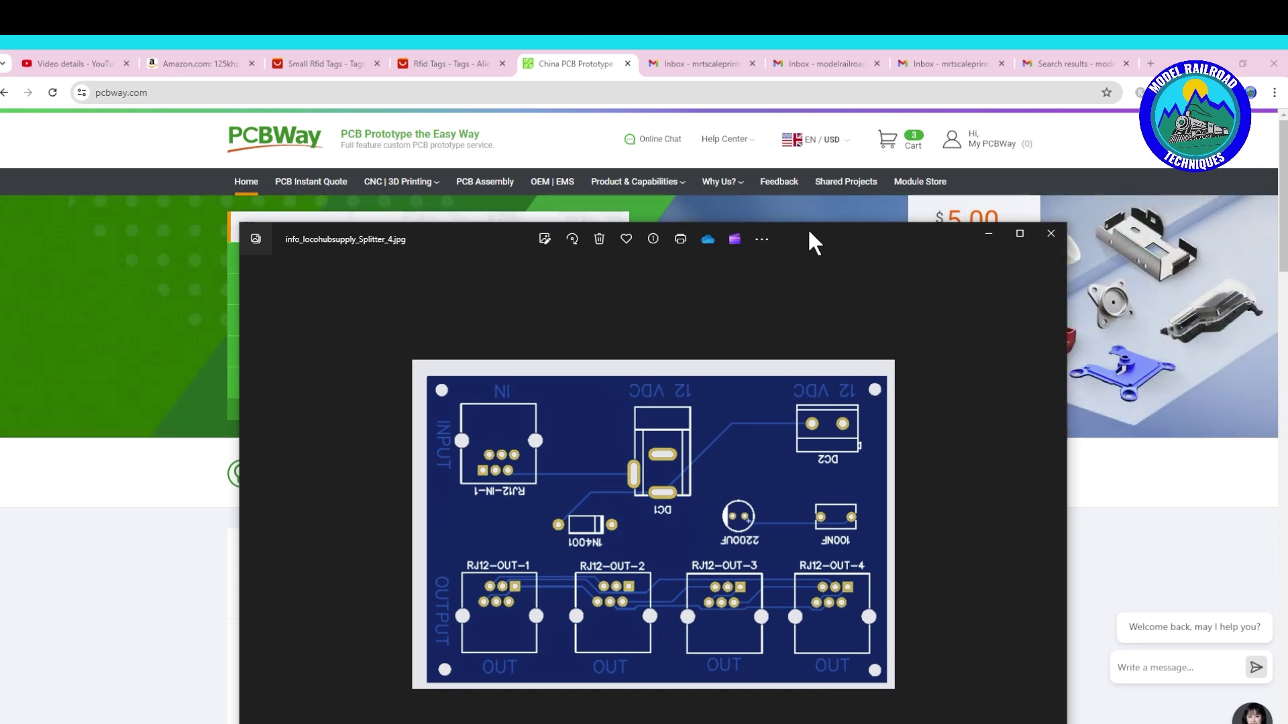
pyautogui.moveTo(811, 244); pyautogui.dragTo(793, 140)
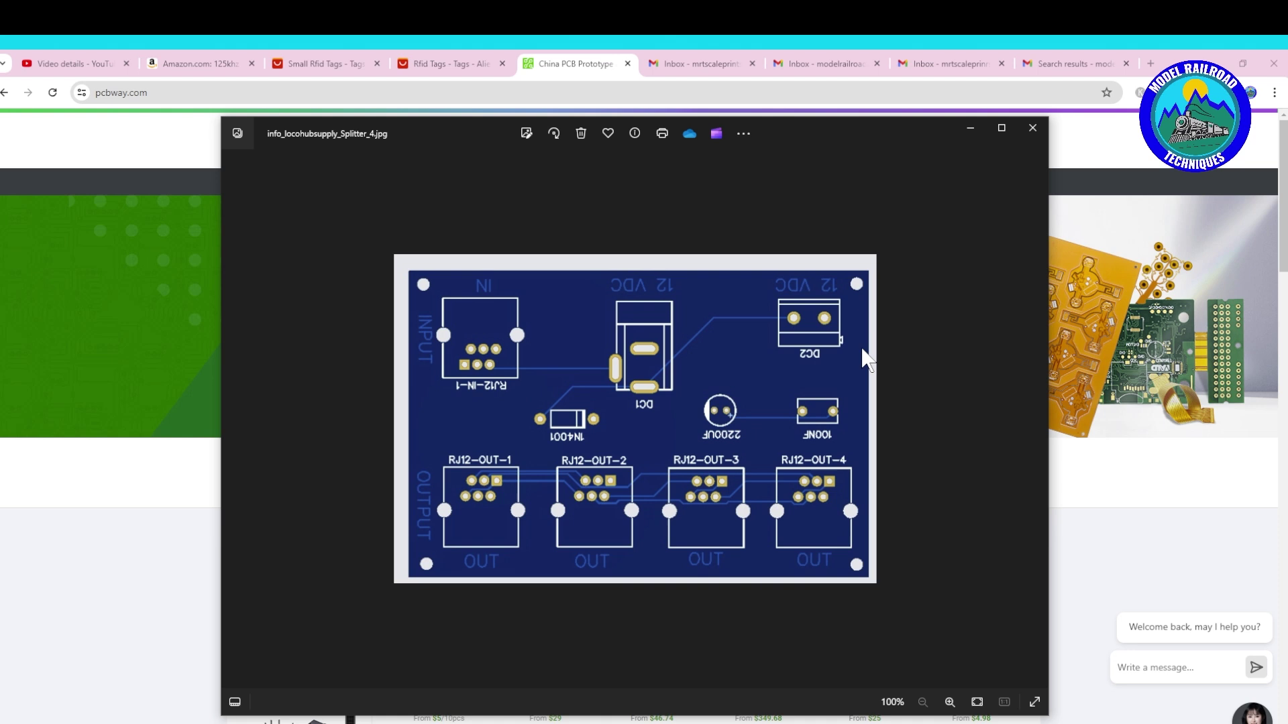
pyautogui.click(970, 128)
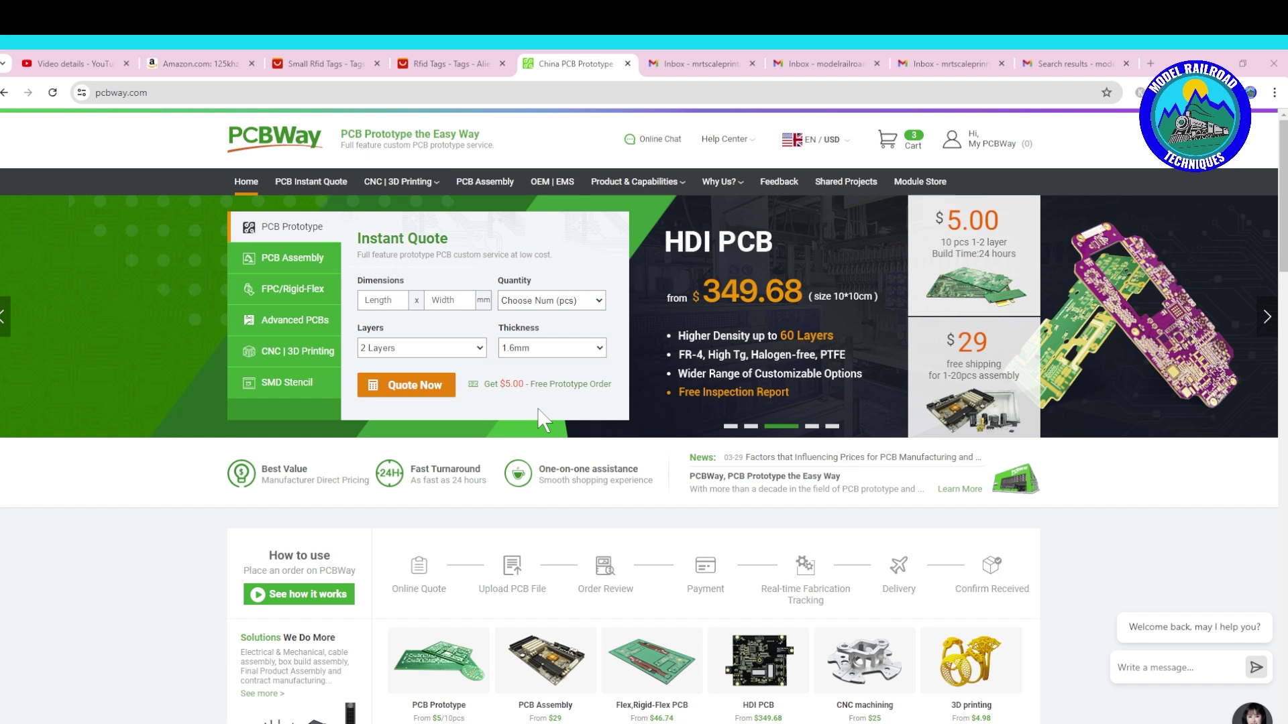
pyautogui.click(421, 393)
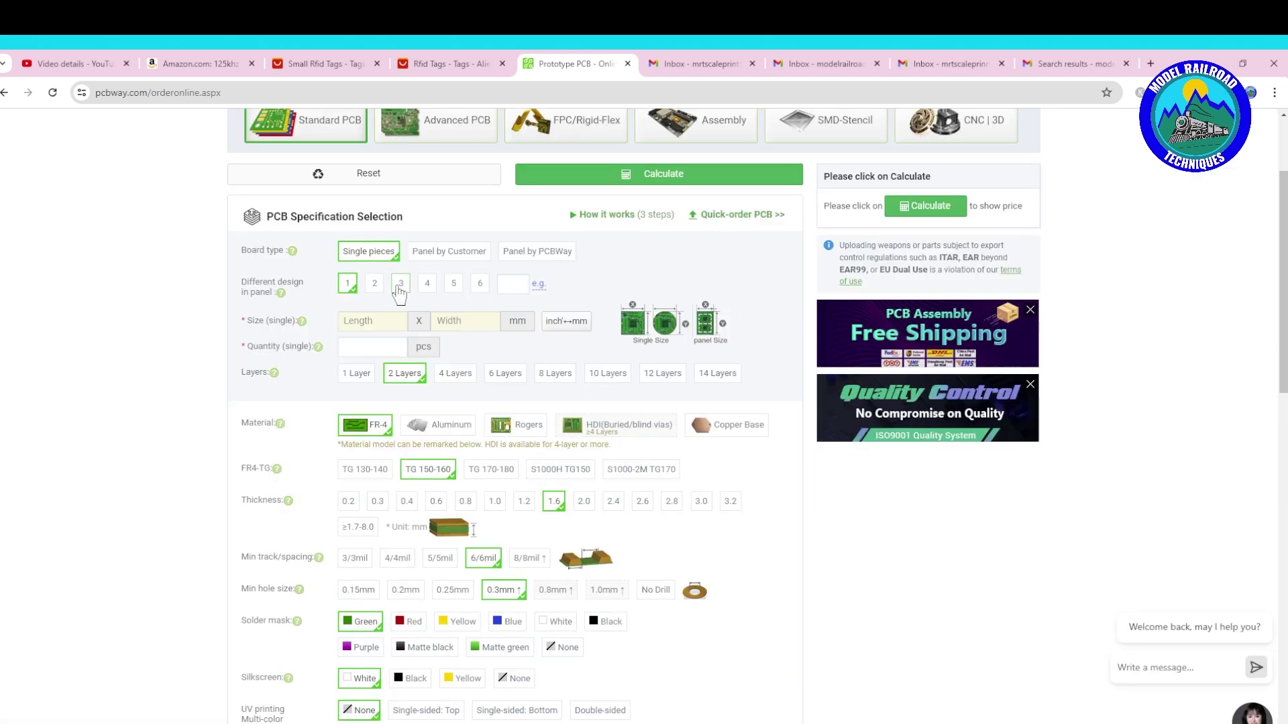
# Set the single board size to 60 x 40 mm.
pyautogui.moveTo(297, 255)
pyautogui.click(381, 323)
pyautogui.write('60')
pyautogui.press('Tab')
pyautogui.write('40')
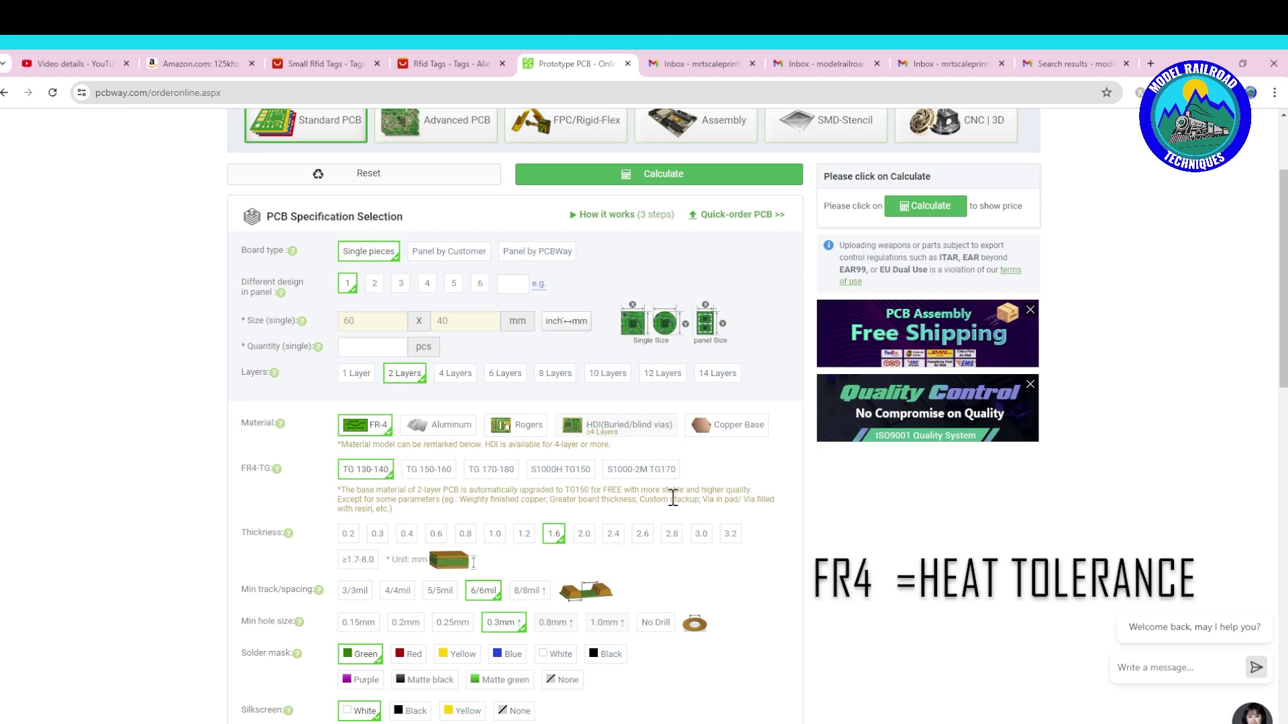
# Review the material and thickness options and choose Blue as the solder mask colour.
pyautogui.scroll(-1, 1017, 515)
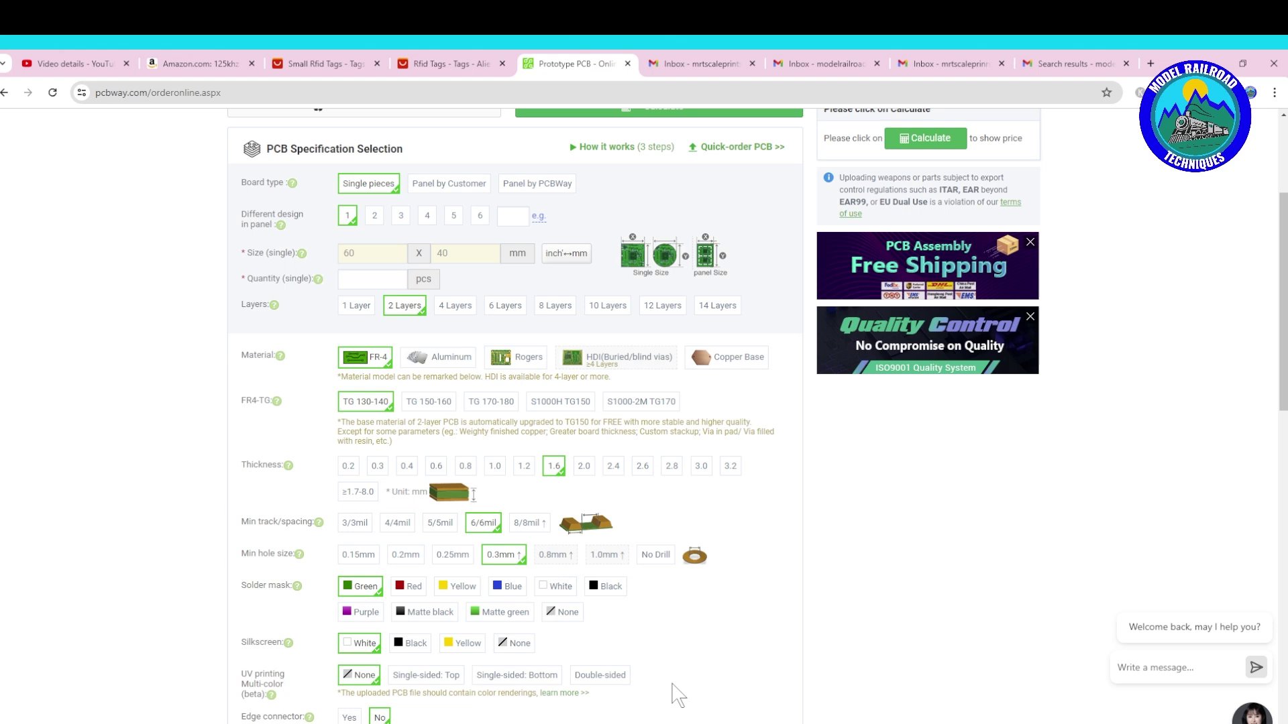
pyautogui.scroll(-2, 678, 694)
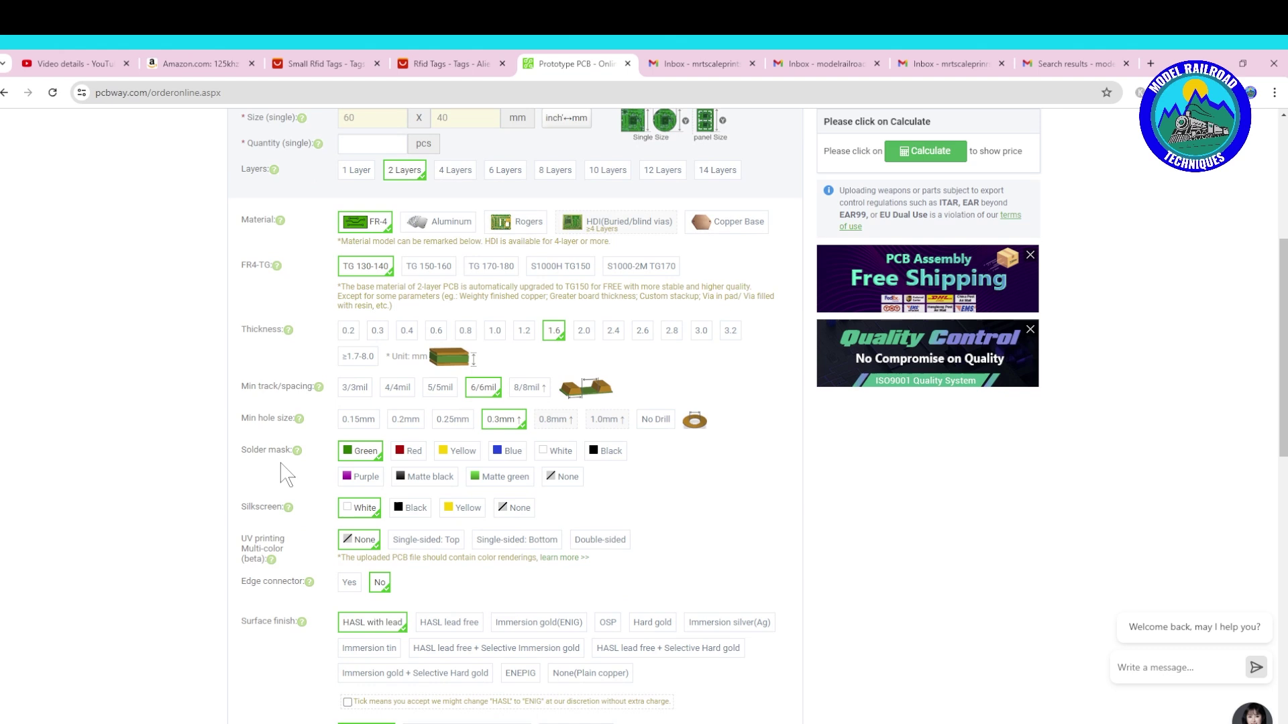
pyautogui.moveTo(298, 459)
pyautogui.click(509, 456)
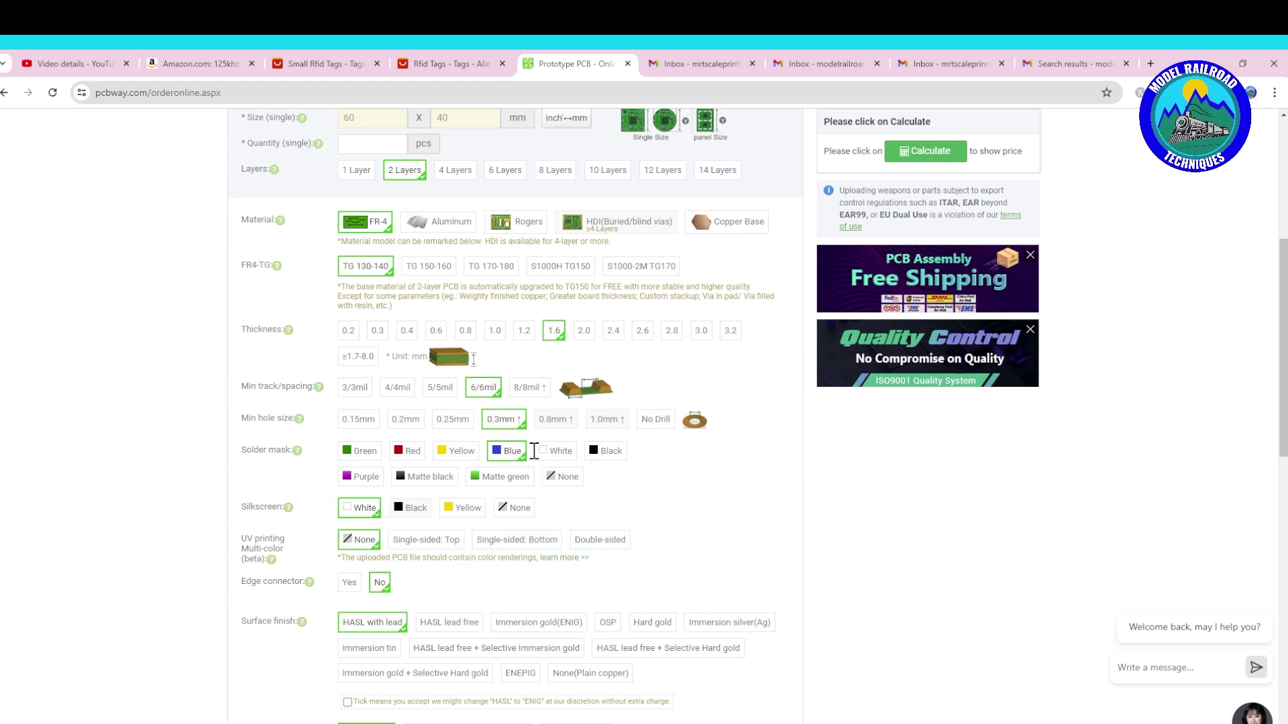
# Review the remaining board specifications and set the order quantity to 5 pieces.
pyautogui.scroll(-2, 644, 402)
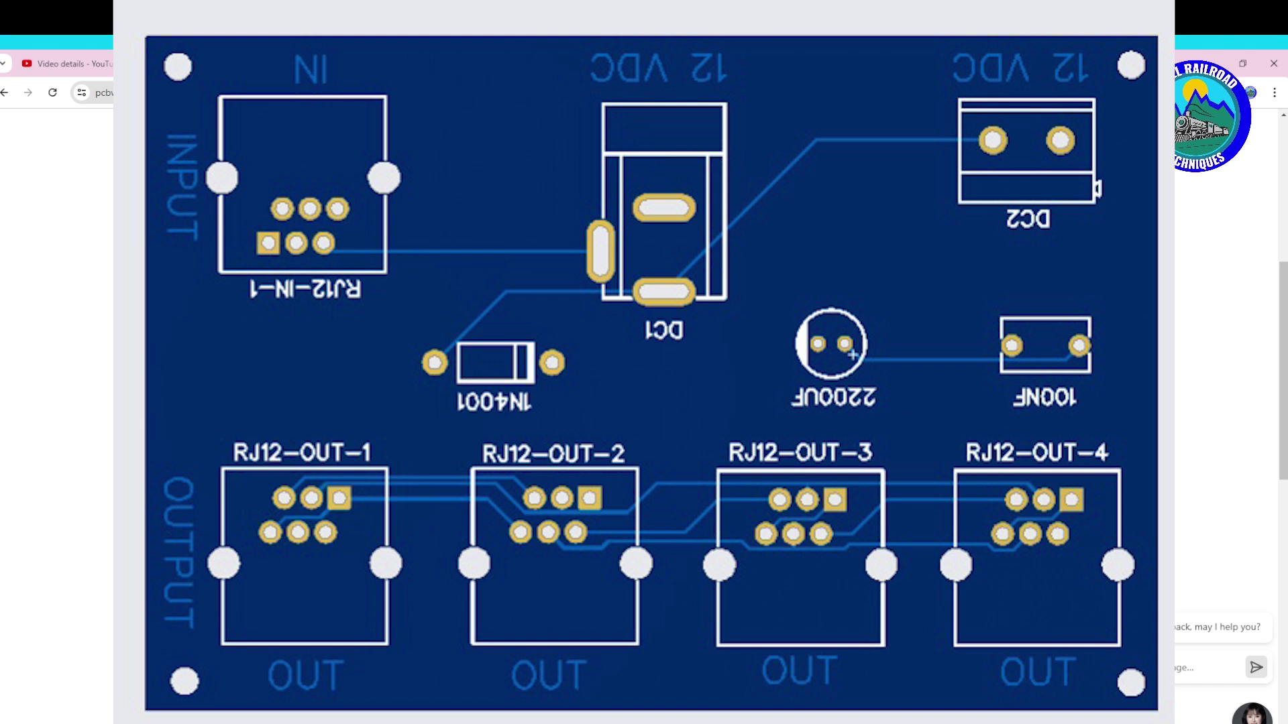
pyautogui.scroll(-1, 855, 472)
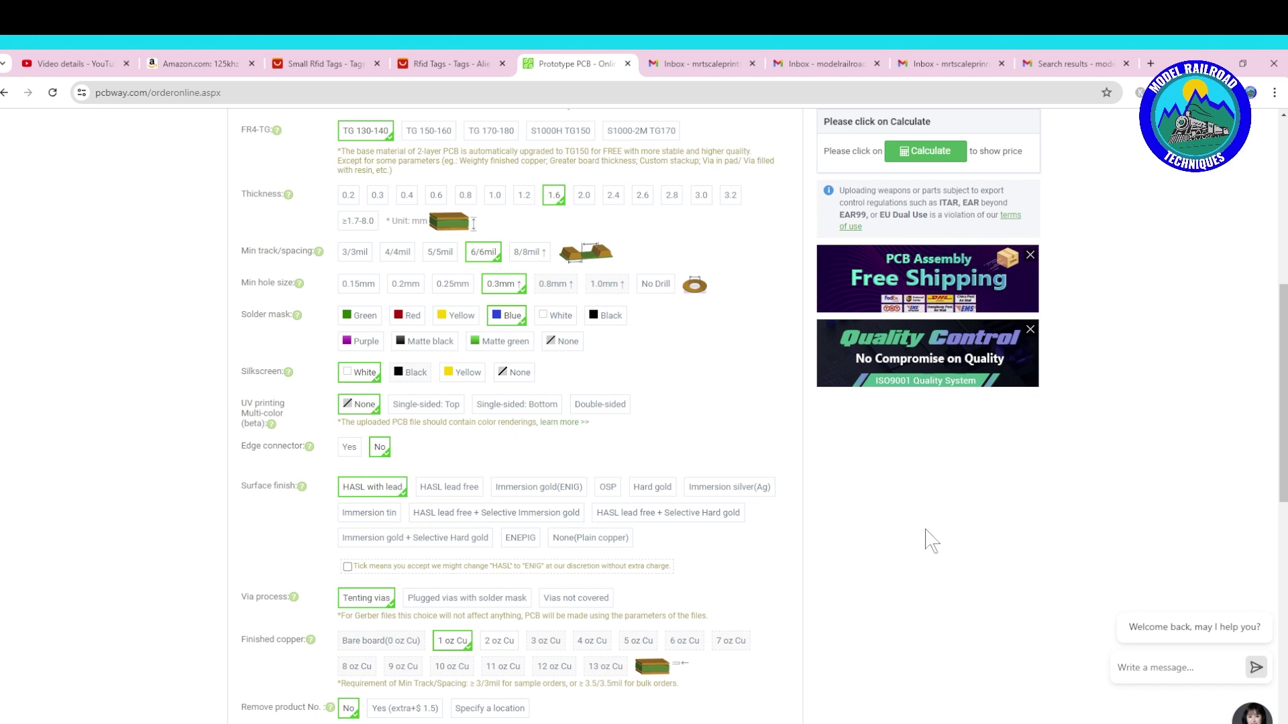
pyautogui.scroll(-2, 926, 537)
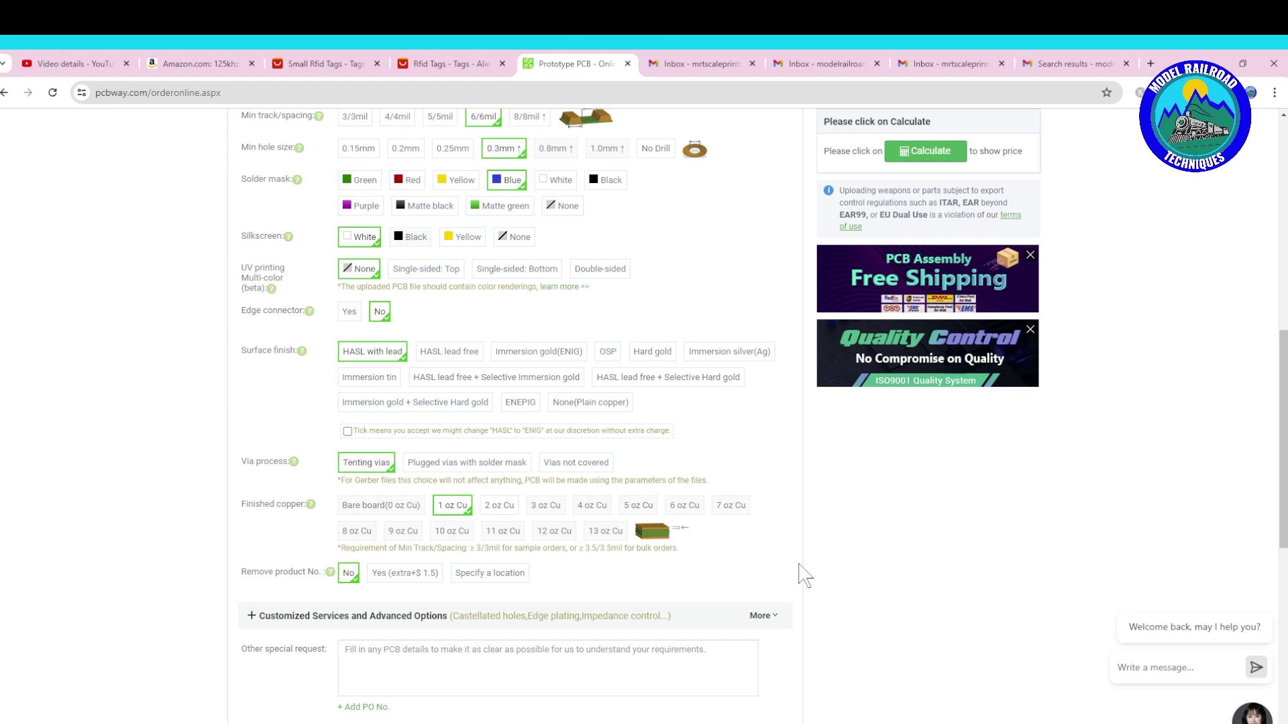
pyautogui.scroll(-2, 796, 532)
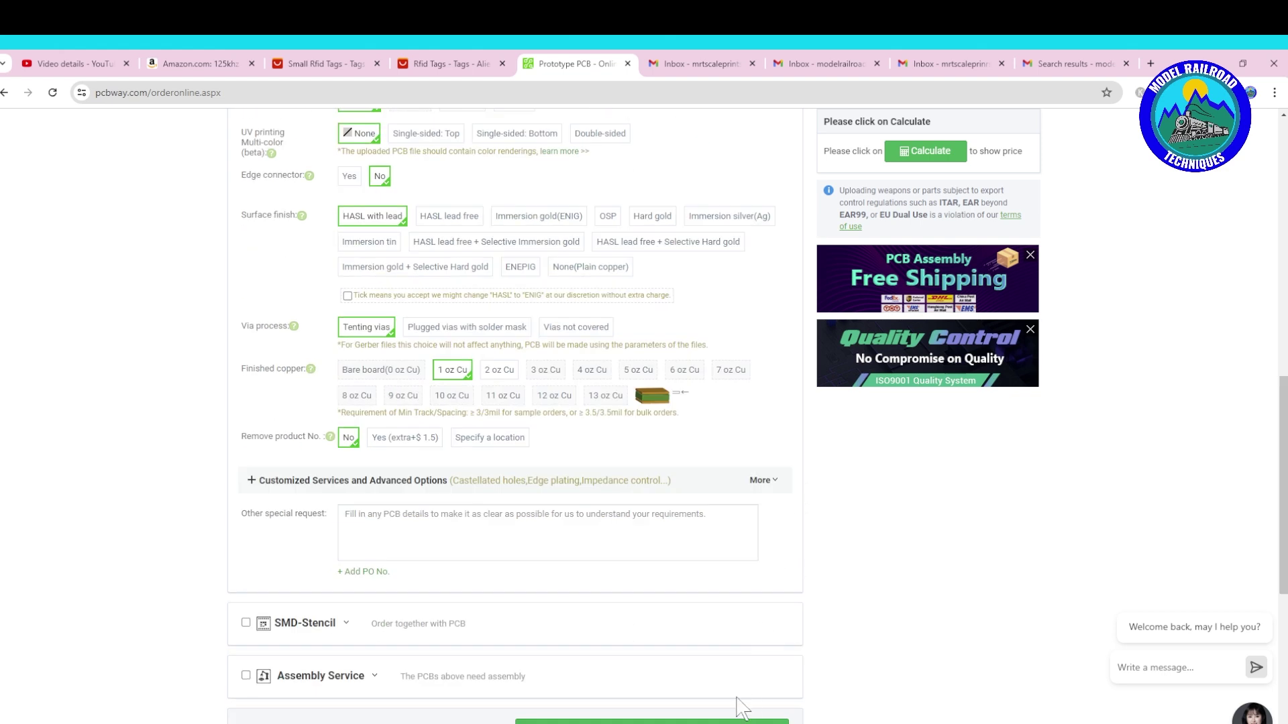
pyautogui.click(679, 722)
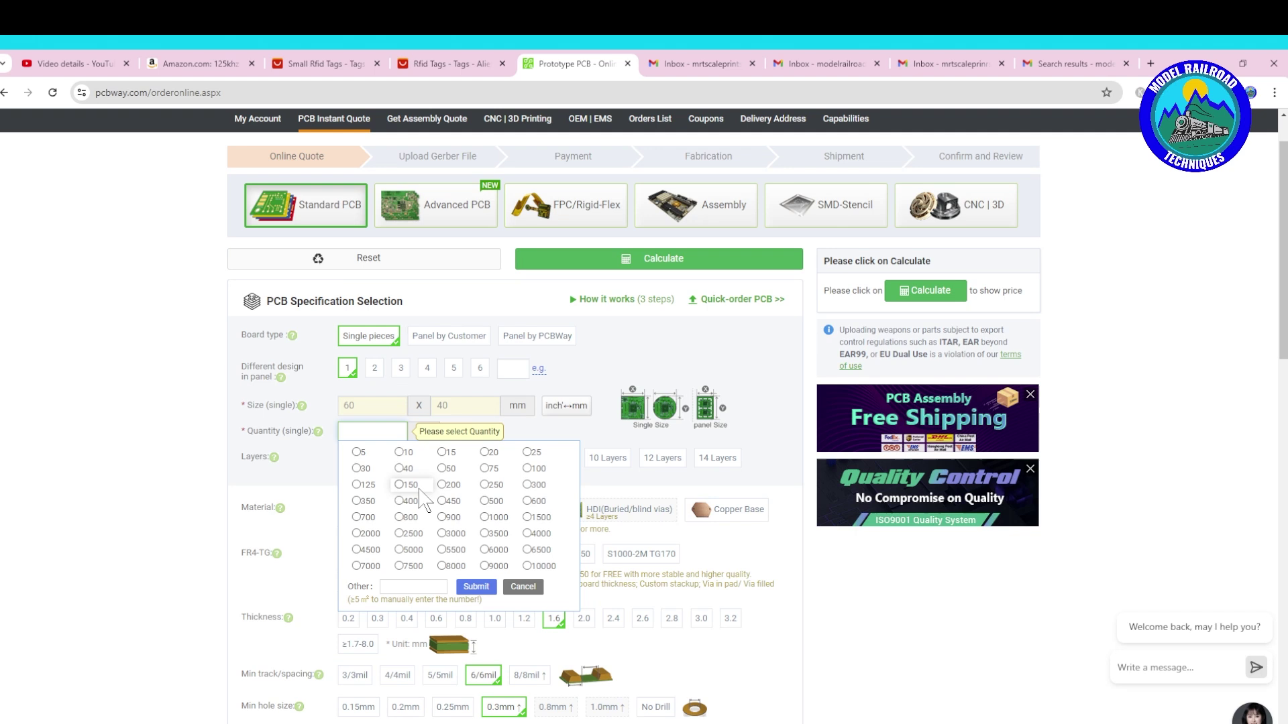
pyautogui.click(356, 452)
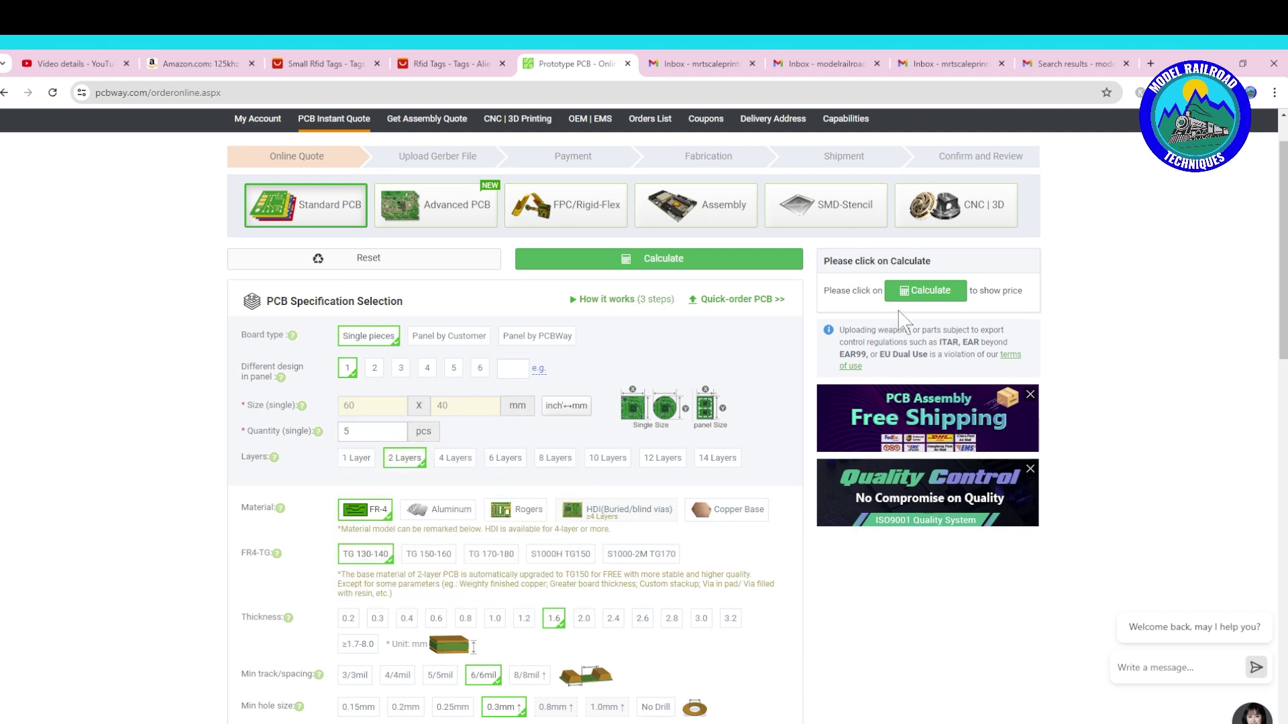
# Calculate the board price and look over the shipping methods available for the United States.
pyautogui.click(915, 294)
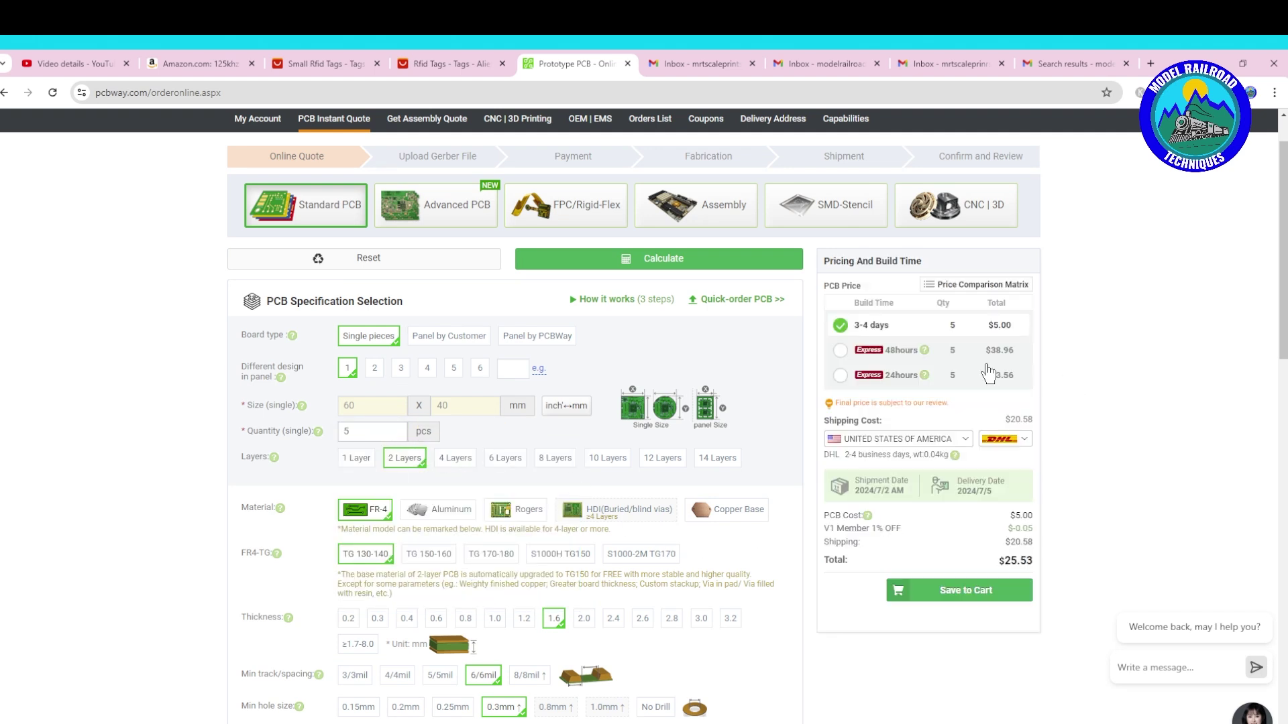
pyautogui.click(1005, 438)
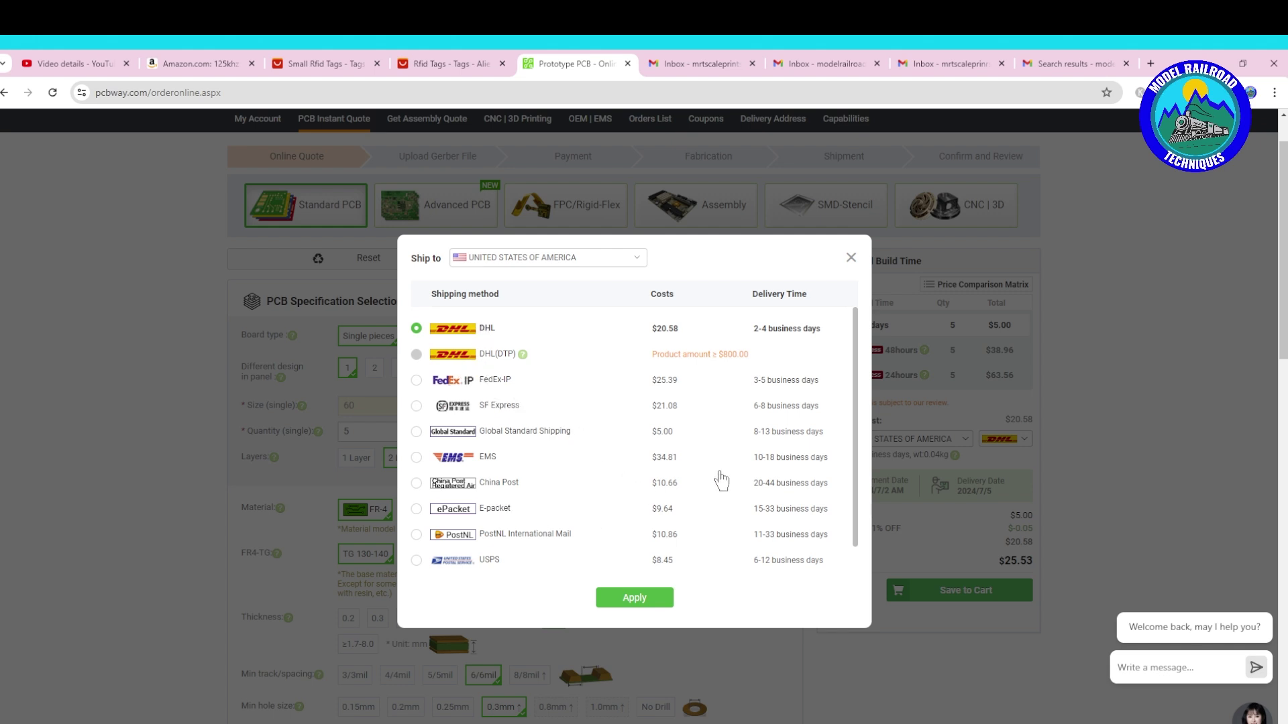
pyautogui.click(850, 258)
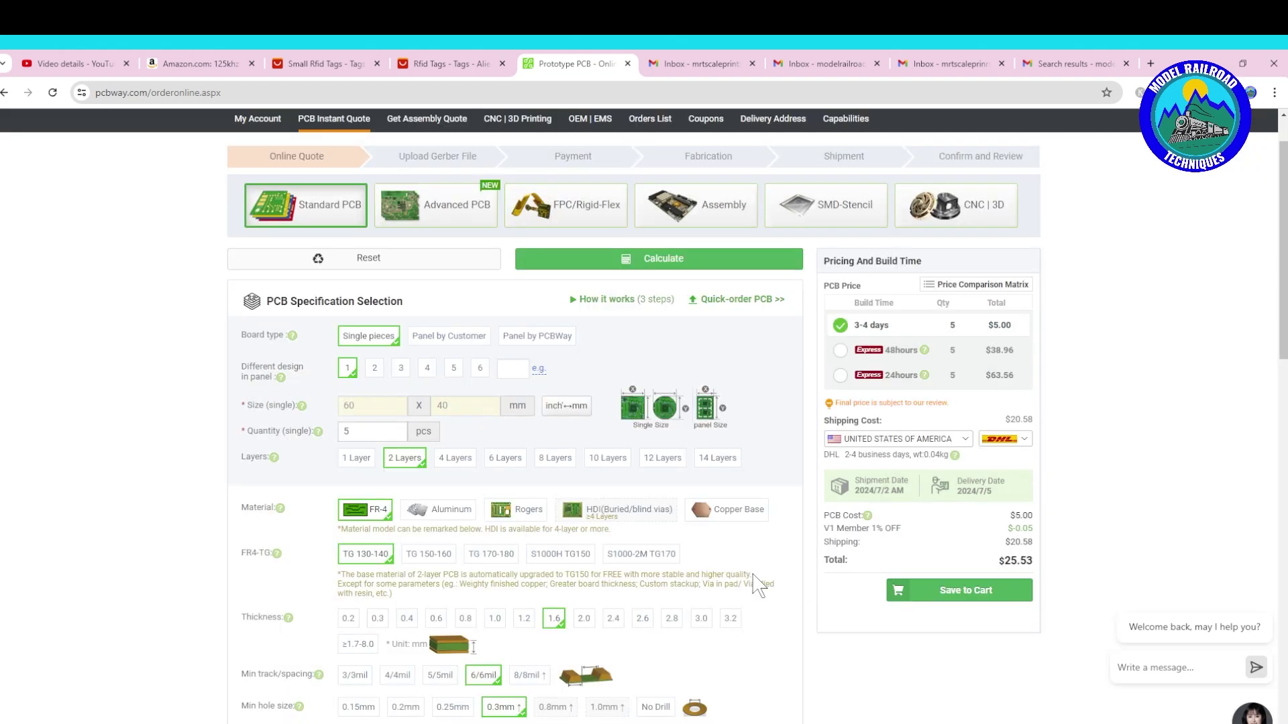
# Save the board to the cart and submit the order with Gerber_Loconet-Splitter-1_PCB_Loconet-Splitter-1_8_2024-04-29.zip attached.
pyautogui.scroll(-10, 624, 614)
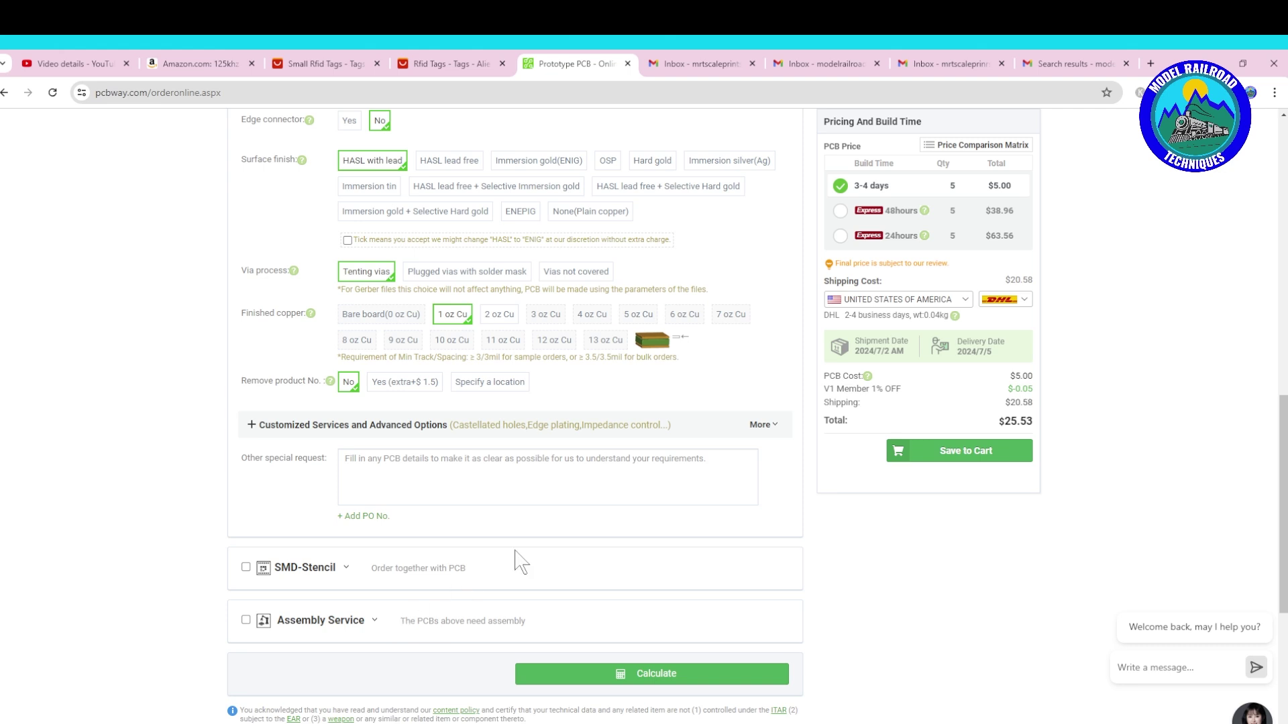
pyautogui.click(959, 451)
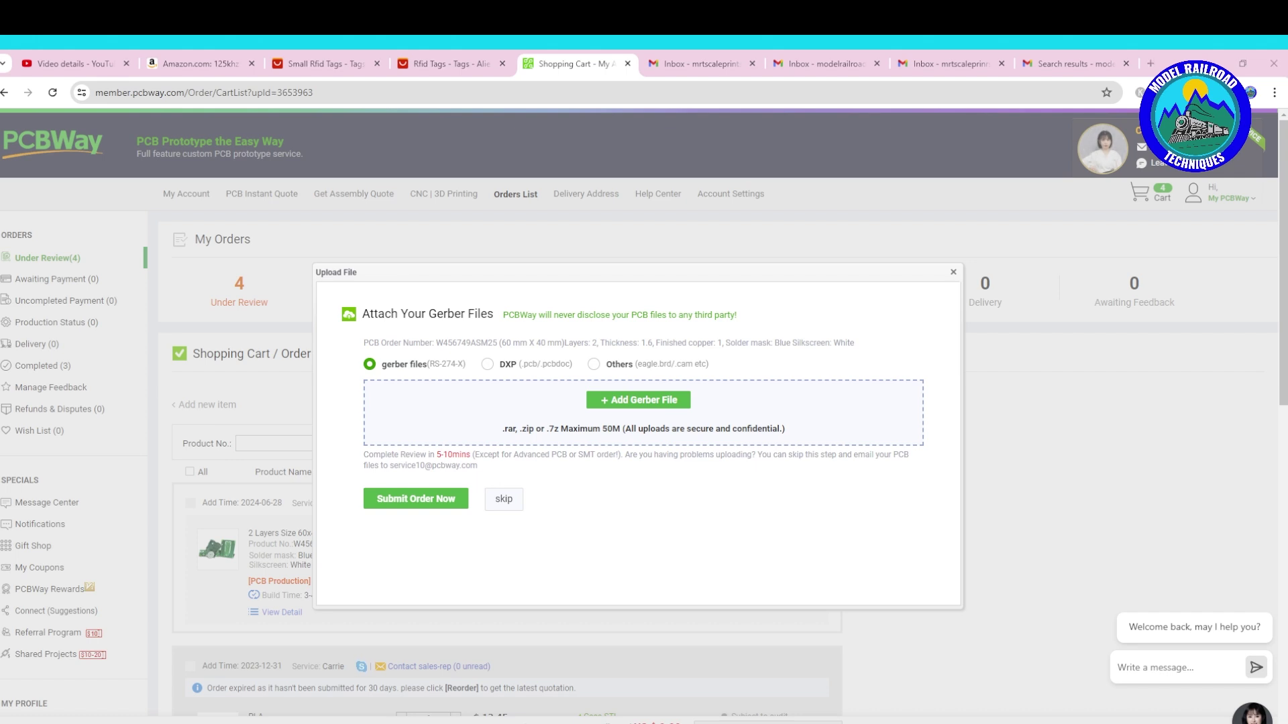
pyautogui.moveTo(276, 230); pyautogui.dragTo(669, 431)
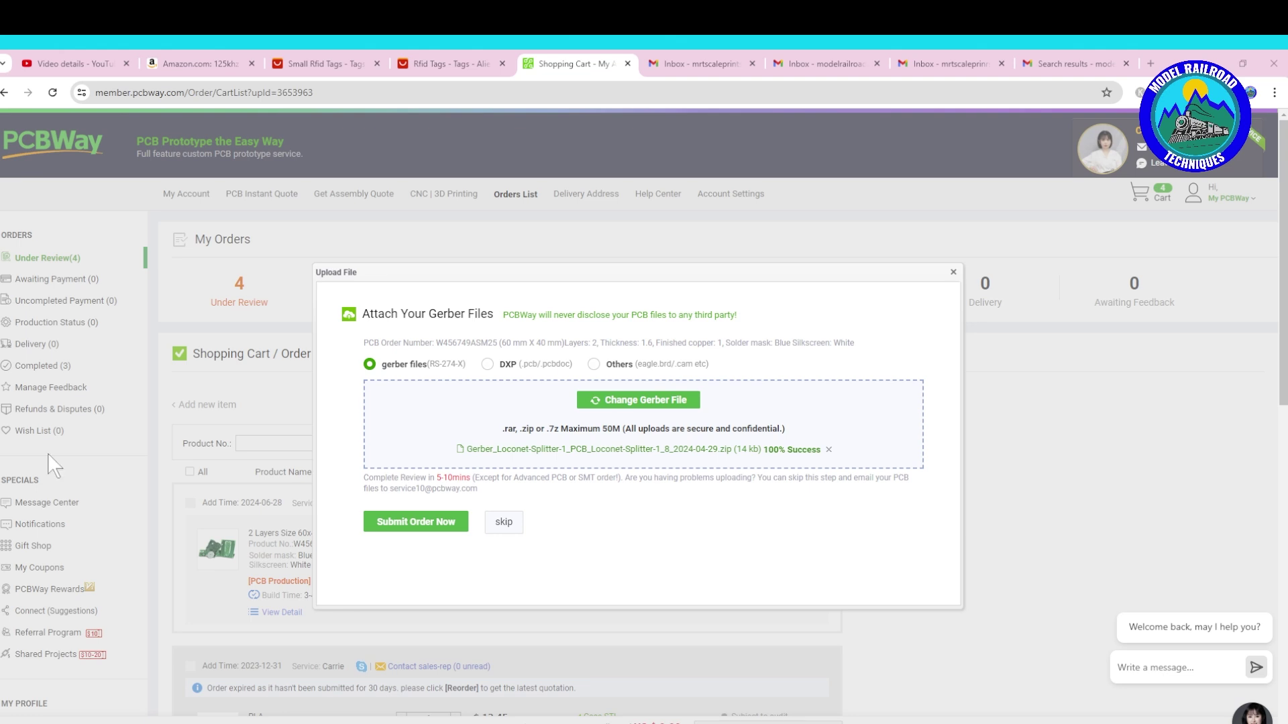
pyautogui.click(443, 523)
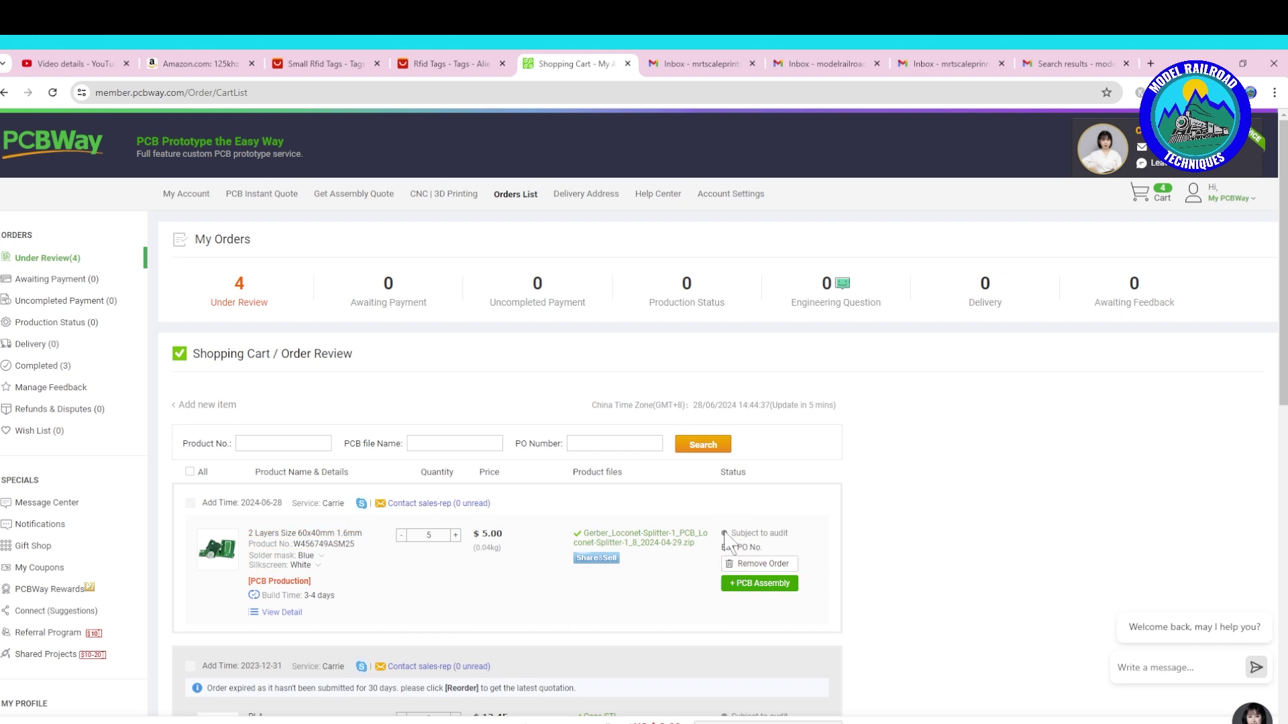
pyautogui.moveTo(725, 535); pyautogui.dragTo(836, 552)
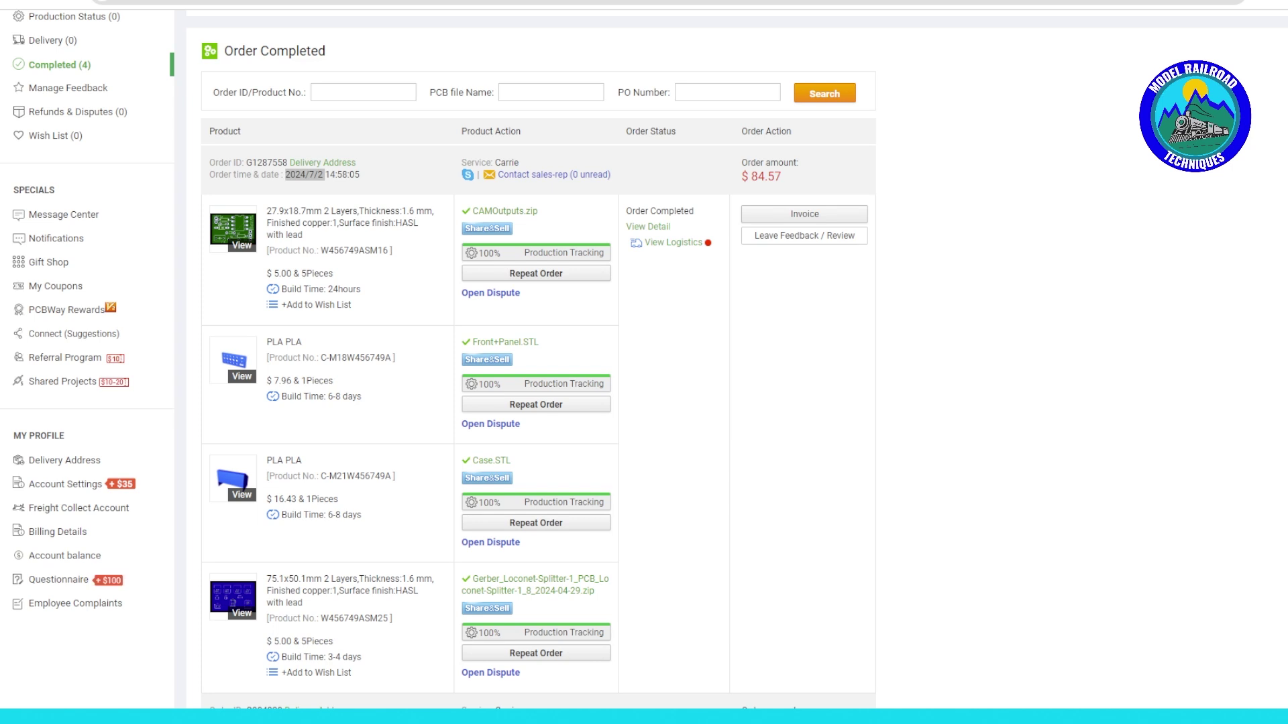
# View the Gerber preview of the Loconet splitter board in the completed order.
pyautogui.moveTo(228, 50); pyautogui.dragTo(309, 51)
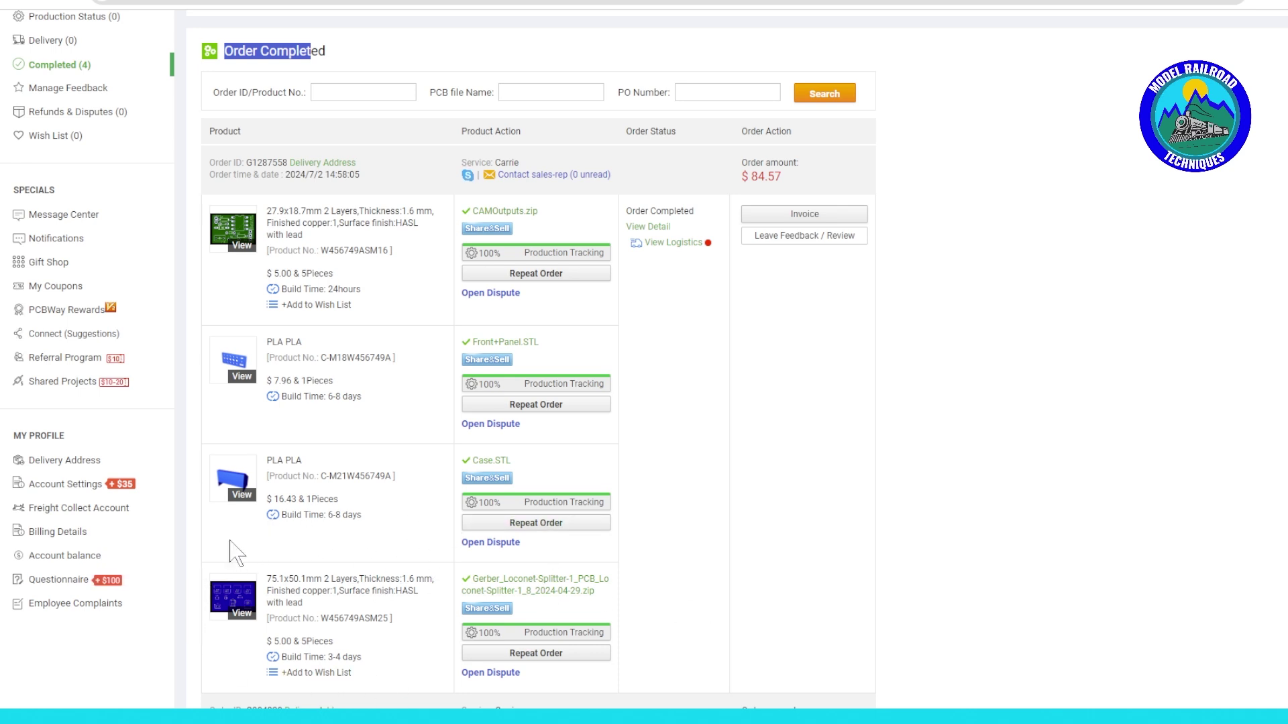
pyautogui.click(228, 612)
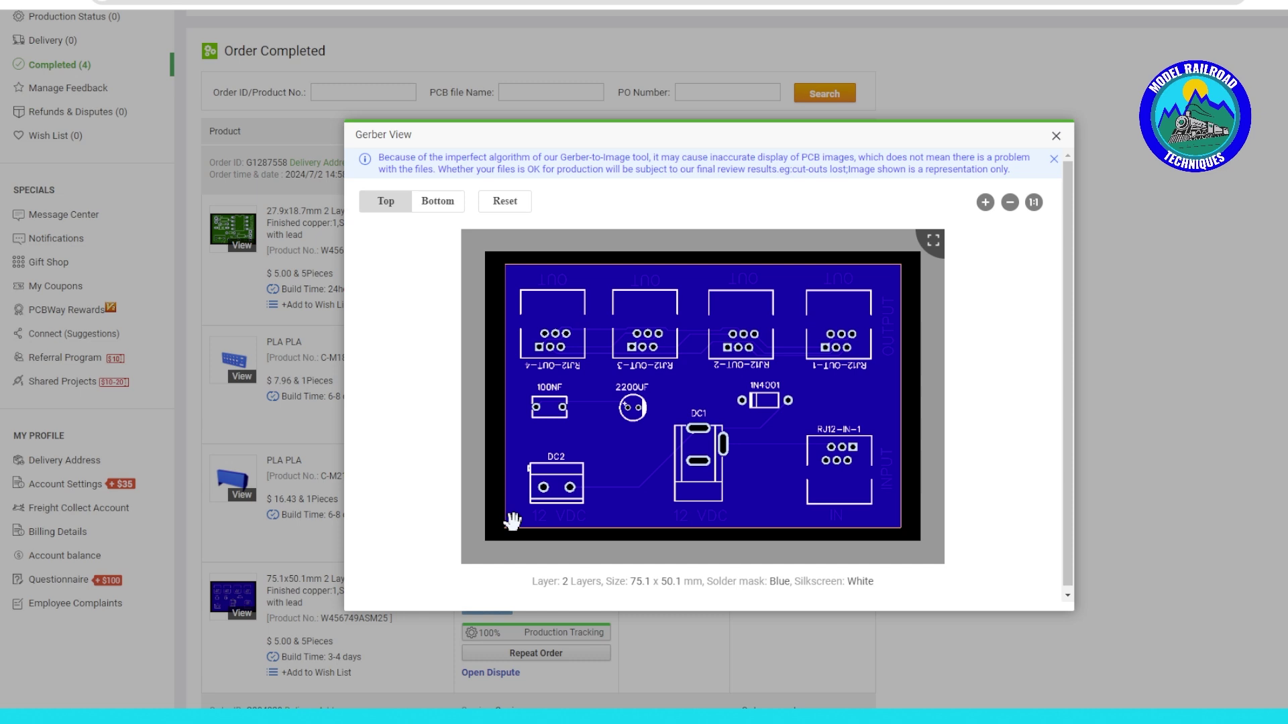
pyautogui.click(1057, 136)
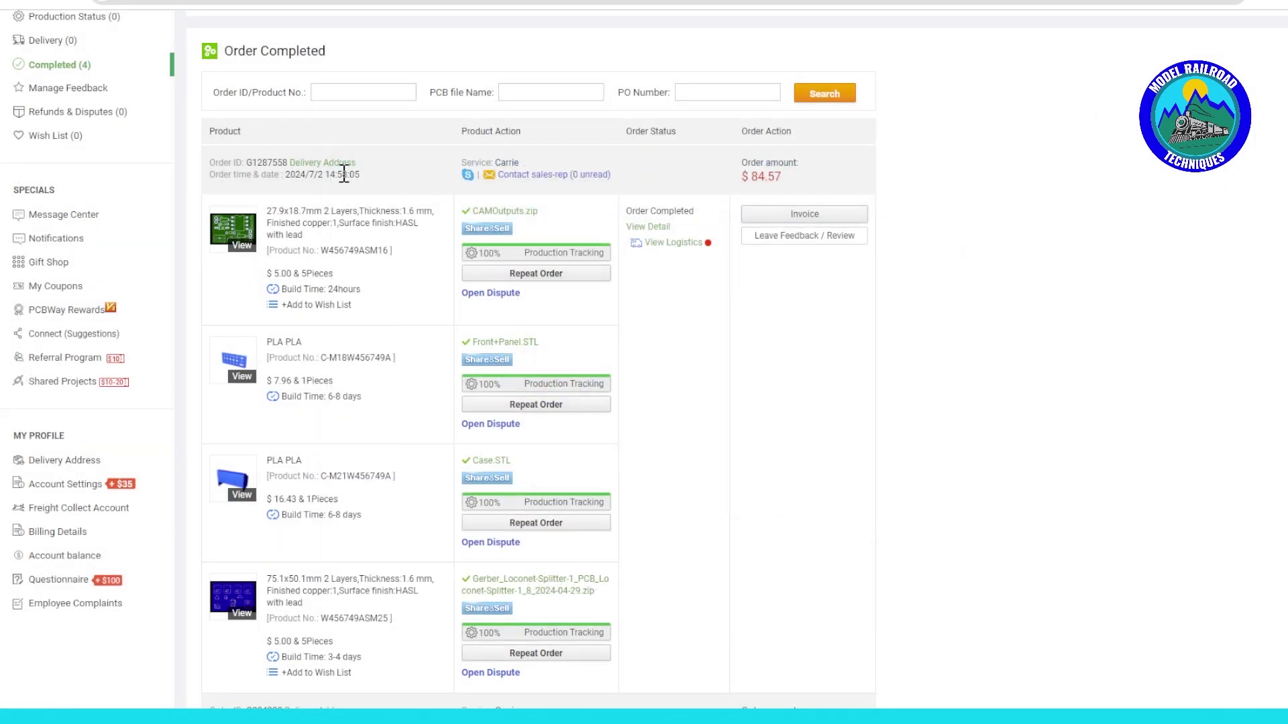
# Highlight the completed order's date to check when it was placed.
pyautogui.moveTo(323, 174); pyautogui.dragTo(303, 174)
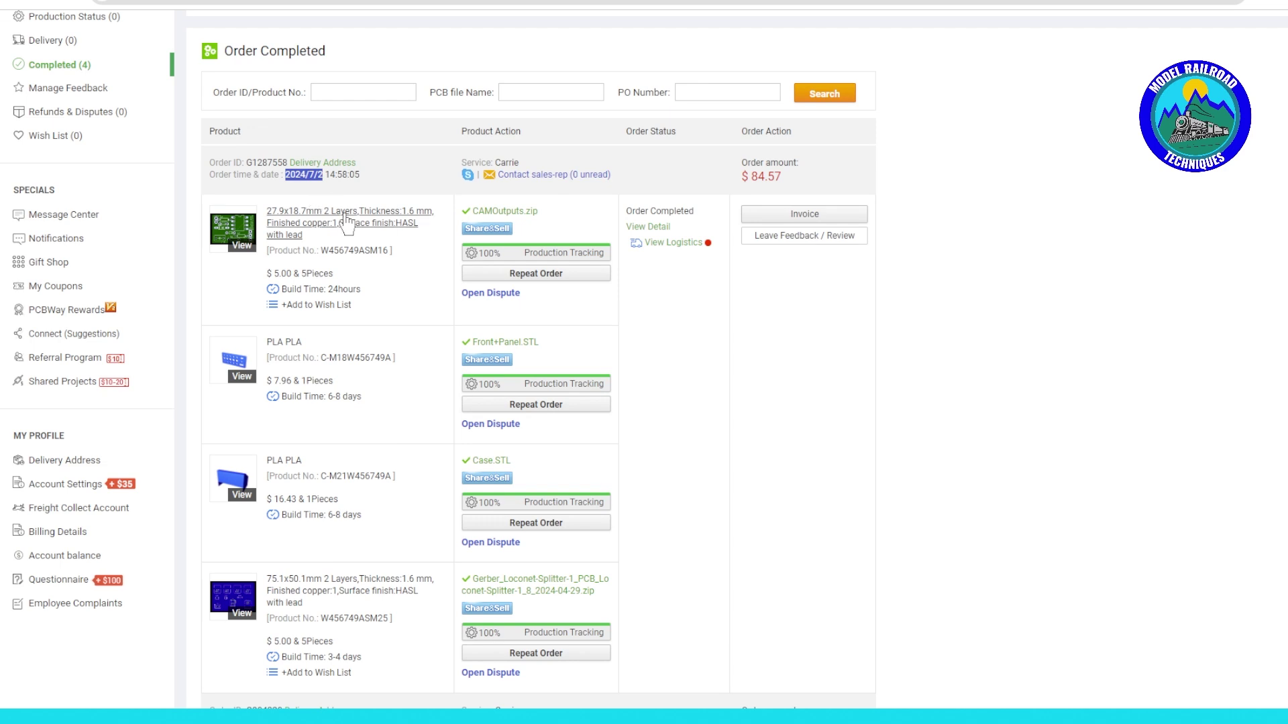
pyautogui.moveTo(326, 174); pyautogui.dragTo(288, 174)
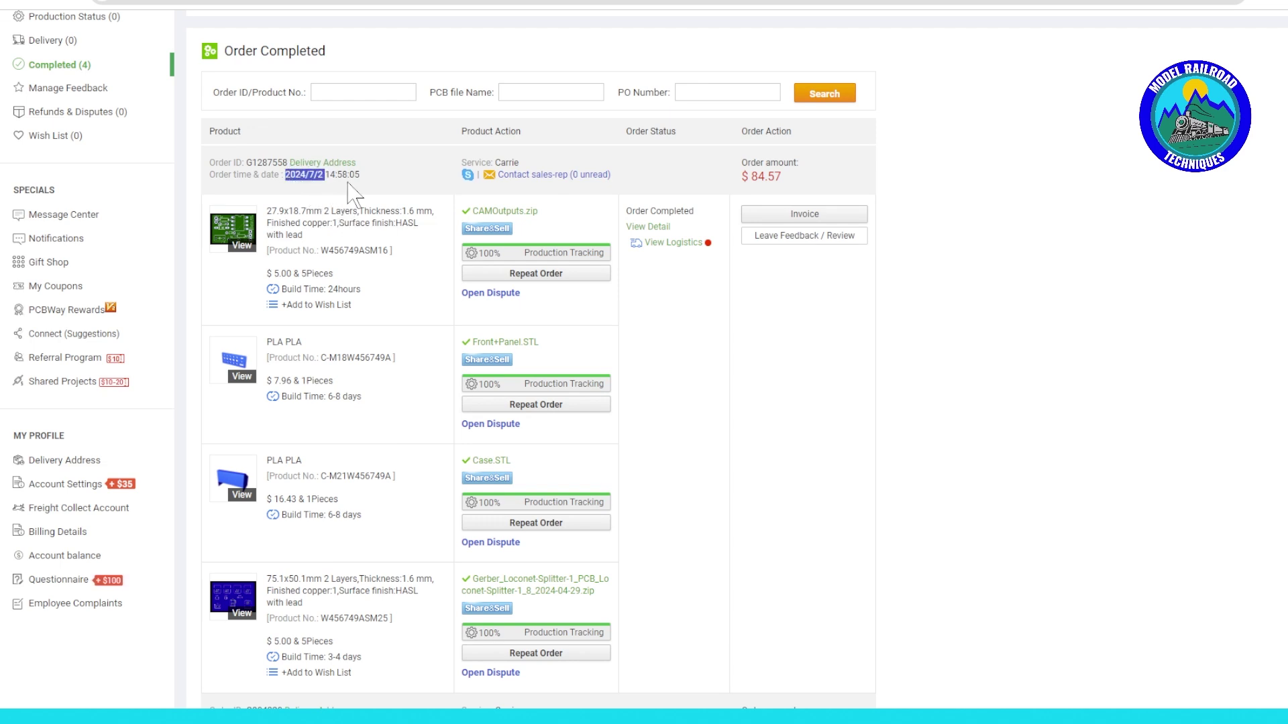
pyautogui.click(322, 178)
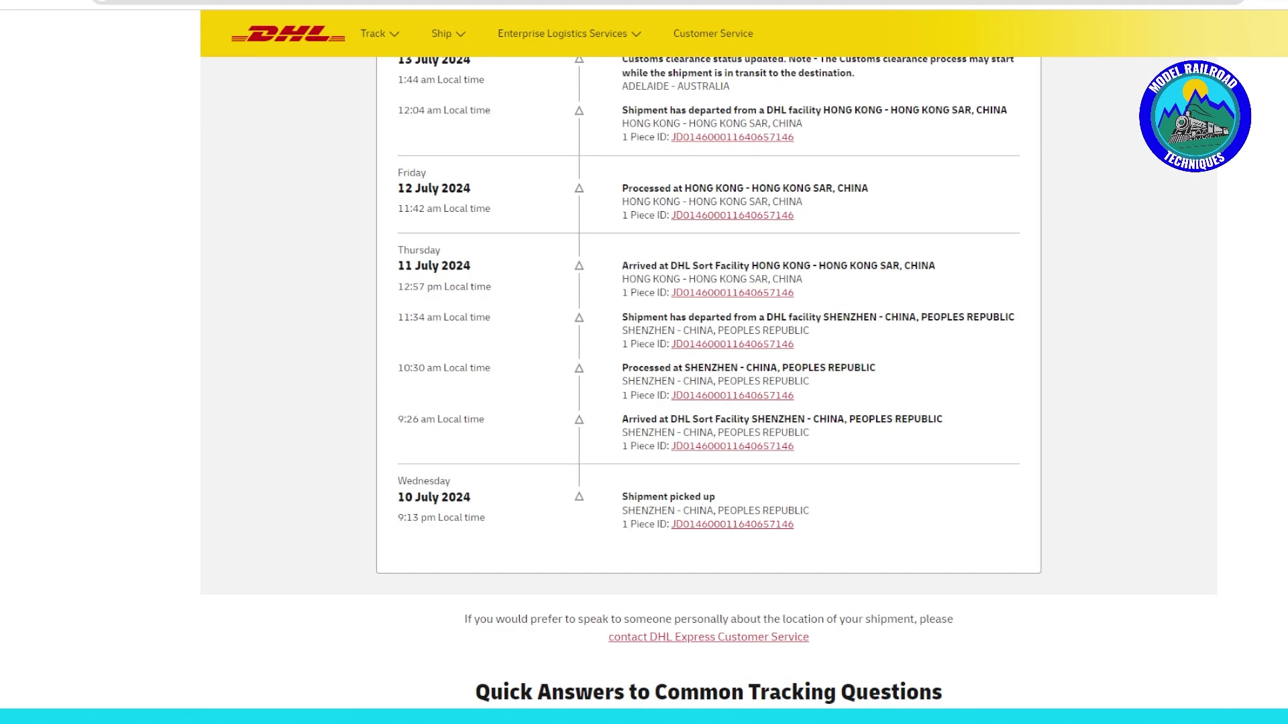
# Examine the DHL shipment updates and highlight the pickup and final delivery dates.
pyautogui.scroll(-2, 644, 362)
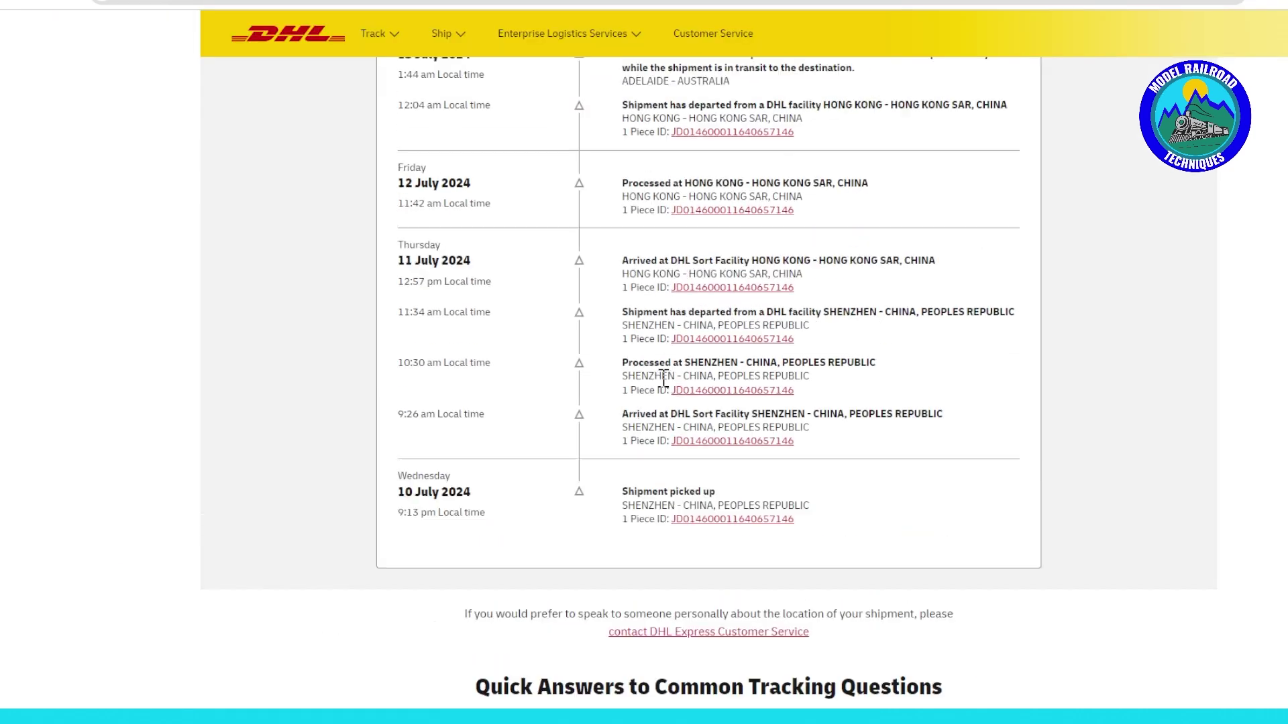
pyautogui.scroll(3, 664, 379)
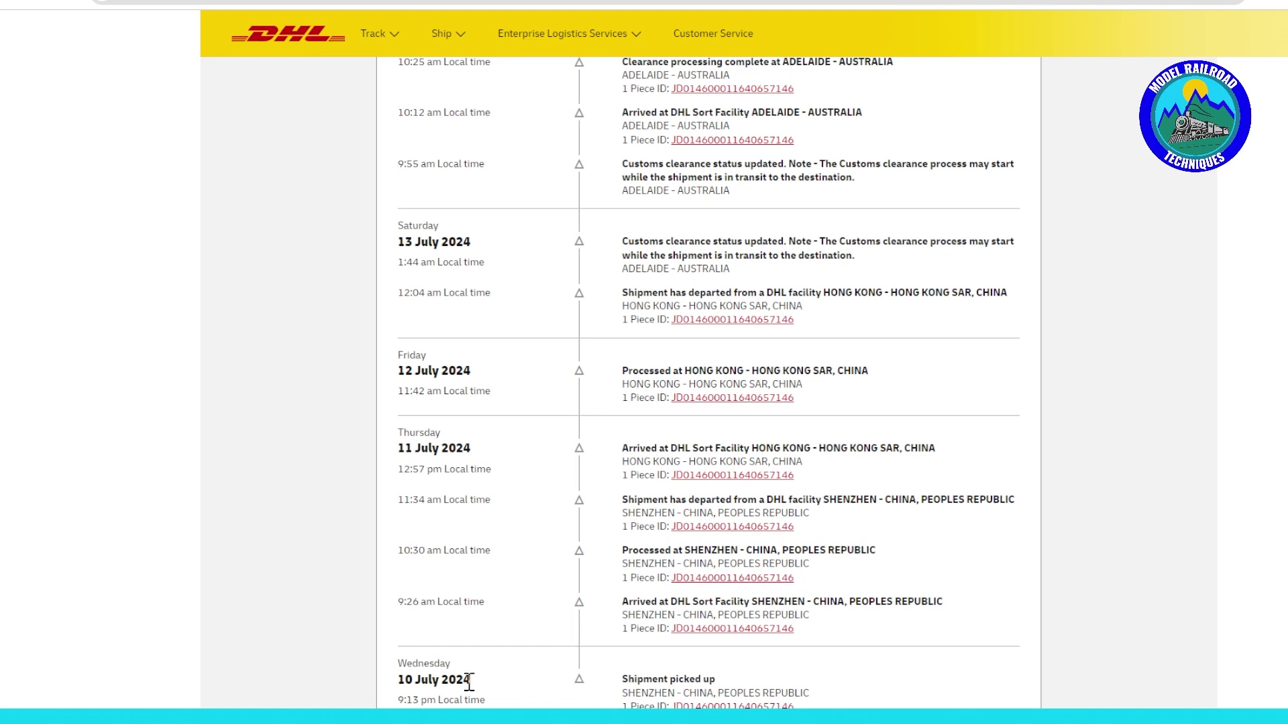
pyautogui.moveTo(470, 683); pyautogui.dragTo(404, 683)
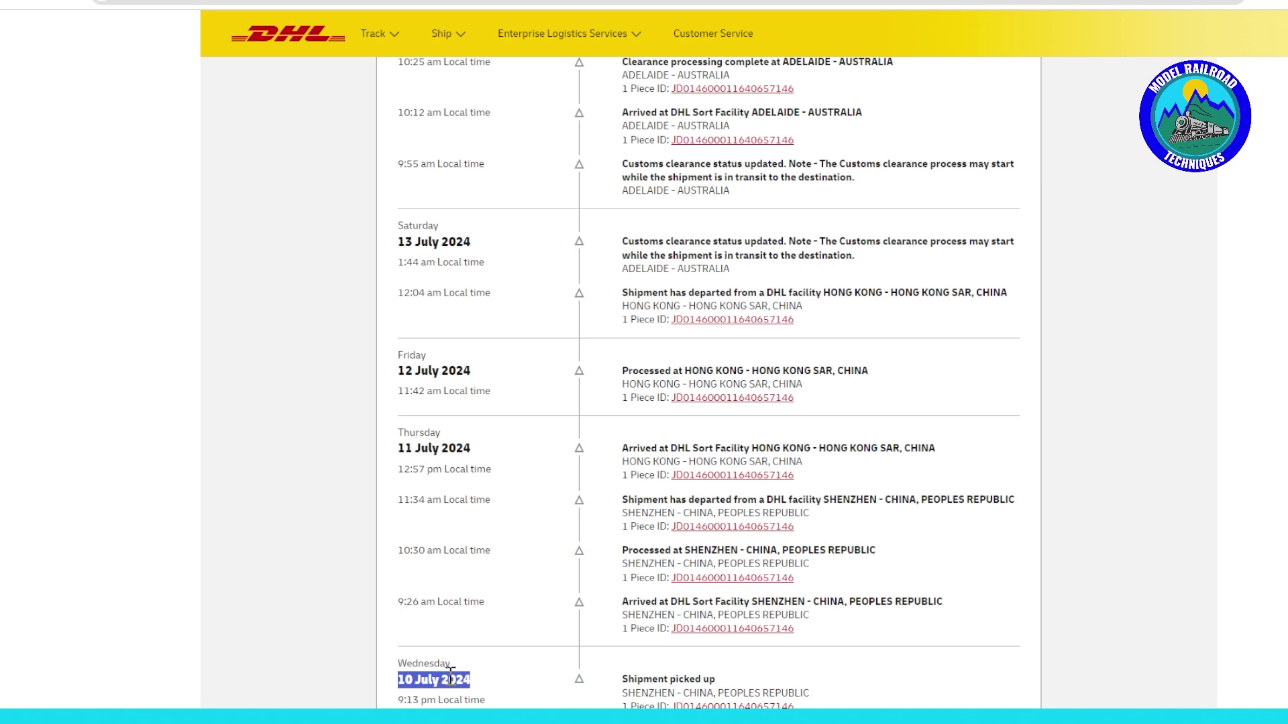
pyautogui.scroll(5, 450, 671)
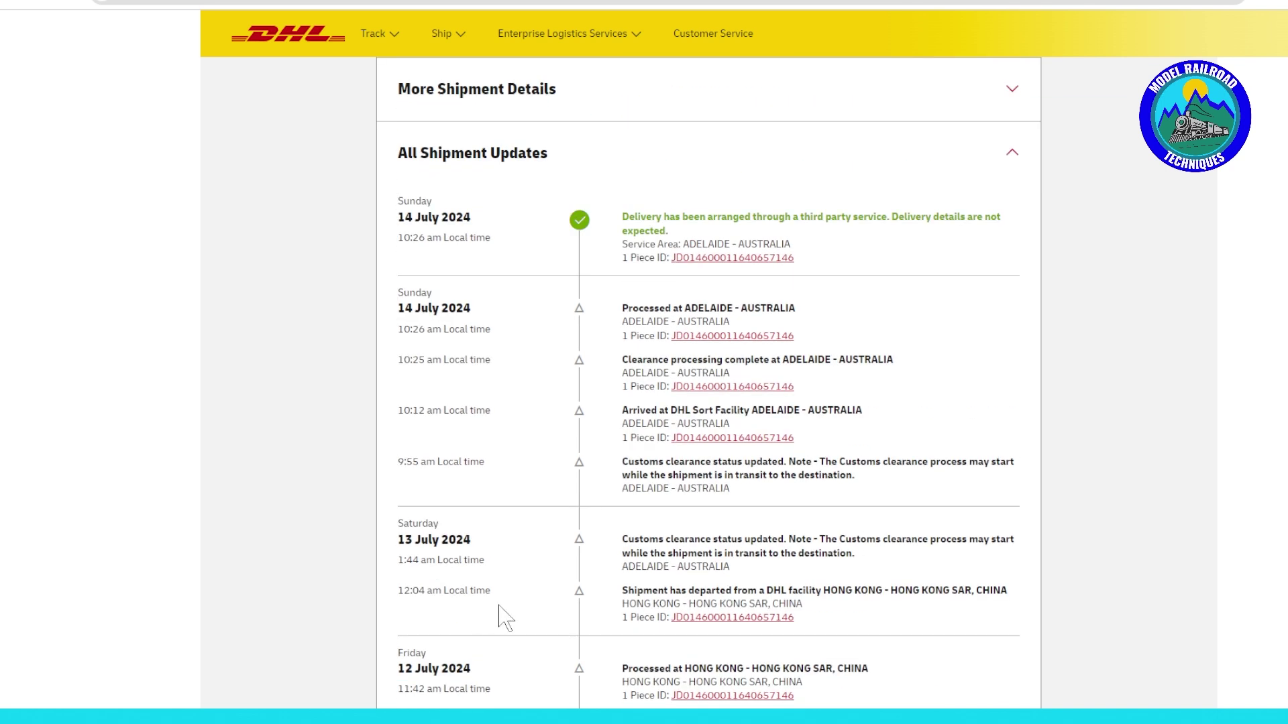
pyautogui.moveTo(400, 216); pyautogui.dragTo(525, 217)
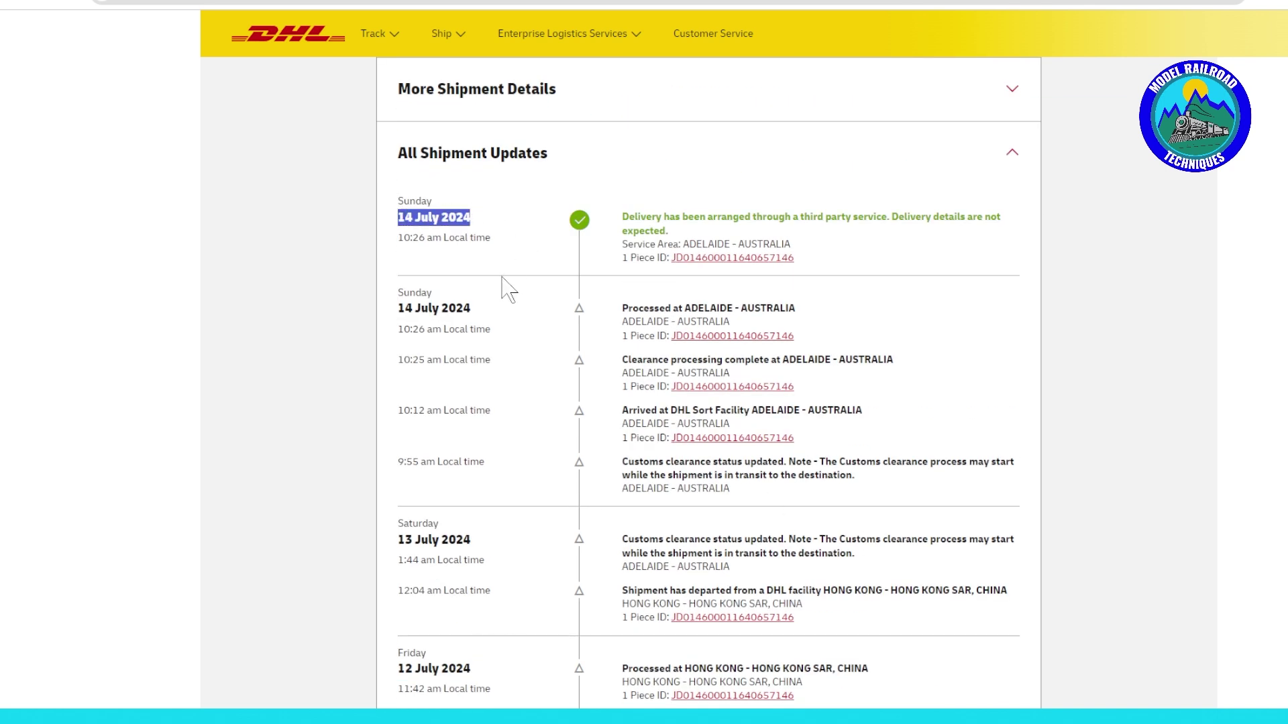